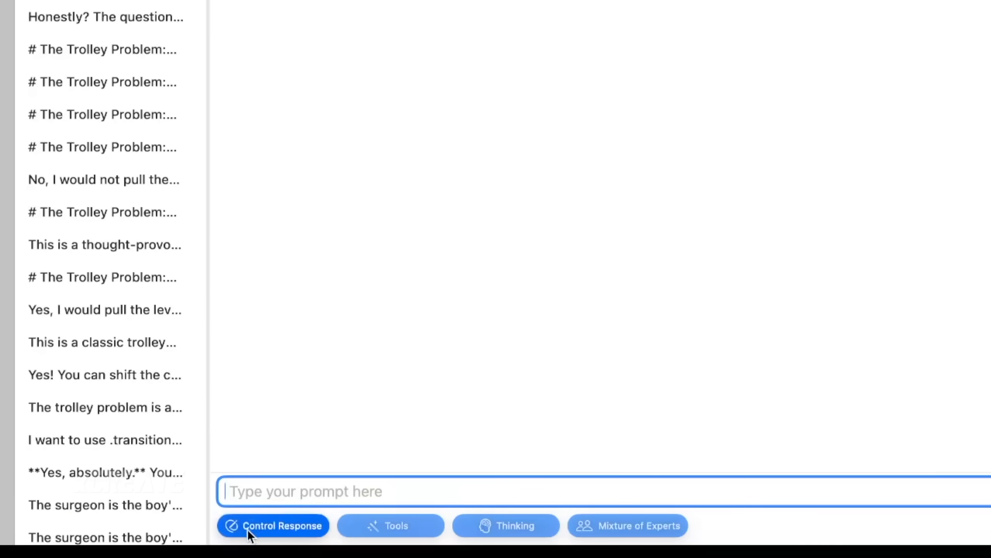
Step: Switch on Control Response to show the 'Control the response here' field
click(262, 530)
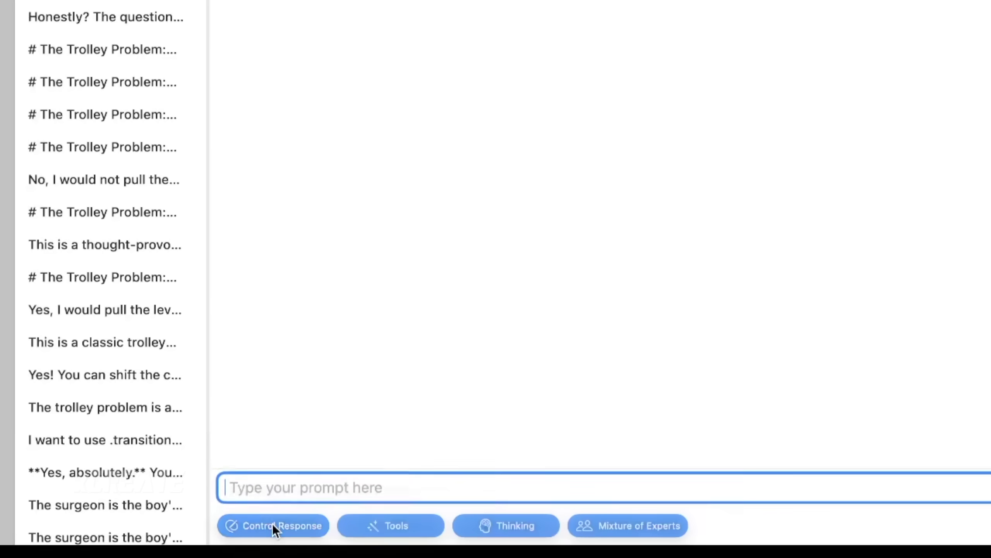
Step: Turn Control Response off and bring up the Mixture of Experts options
click(273, 524)
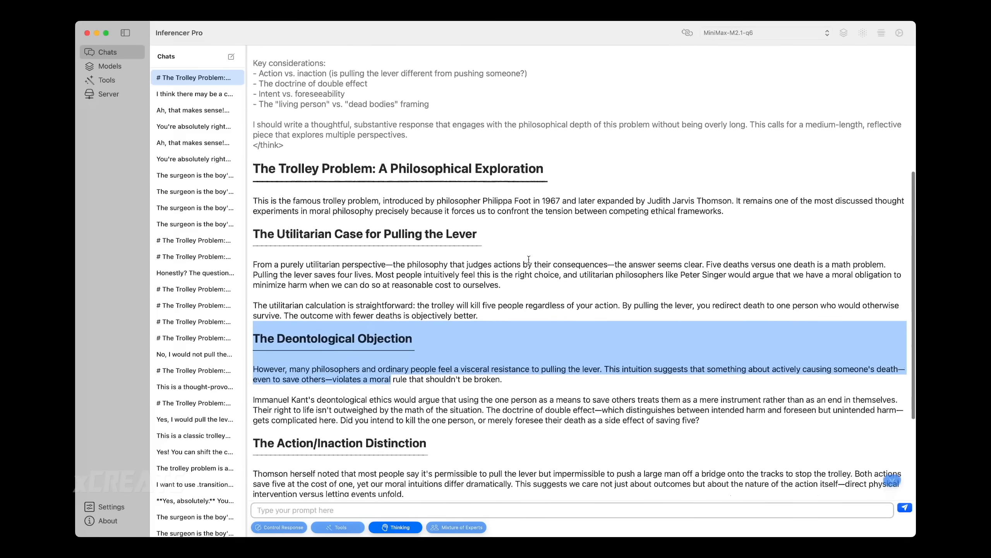
scroll(543, 272, up, 10)
scroll(310, 233, down, 10)
scroll(310, 232, up, 1)
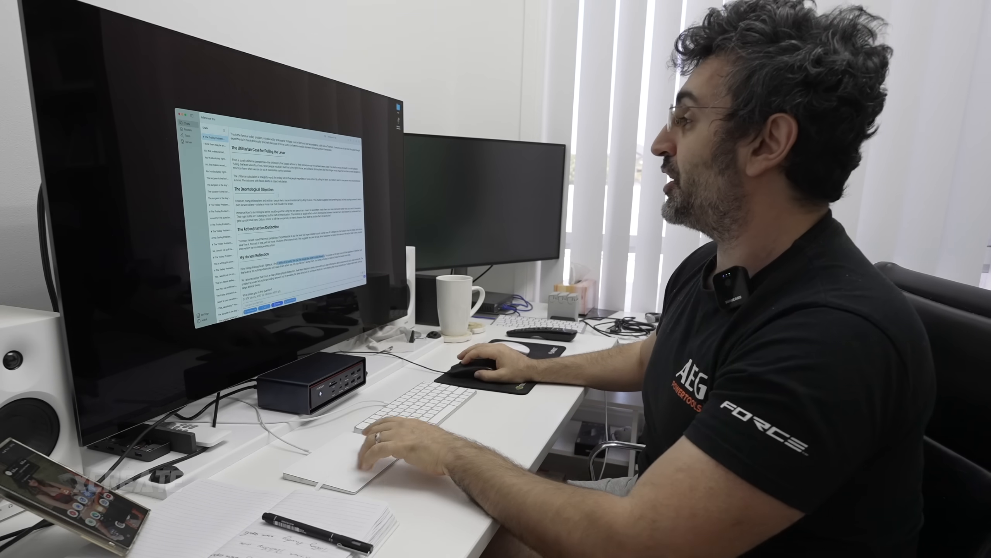
scroll(295, 217, up, 5)
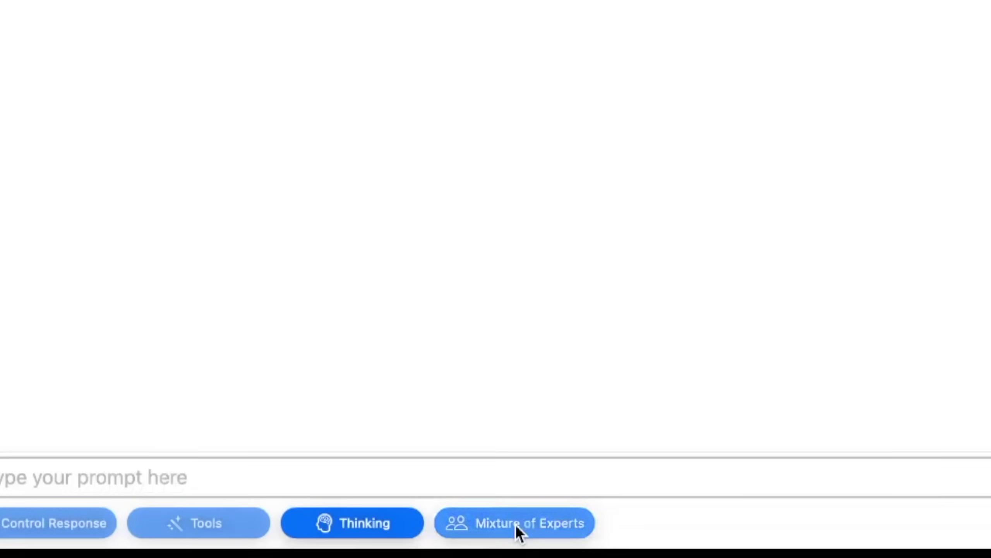
click(516, 523)
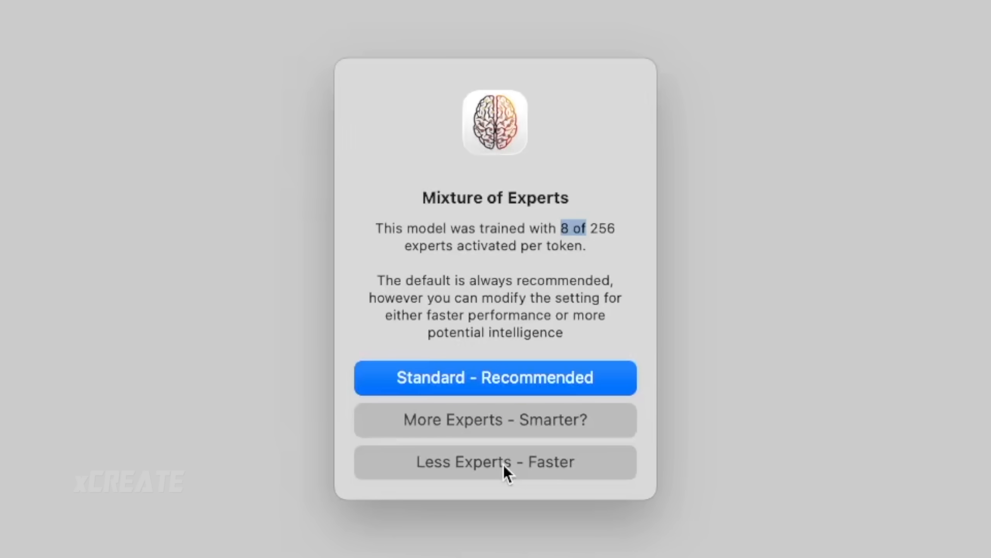
Step: Choose 'More Experts - Smarter?' and reopen the Mixture of Experts options
click(545, 425)
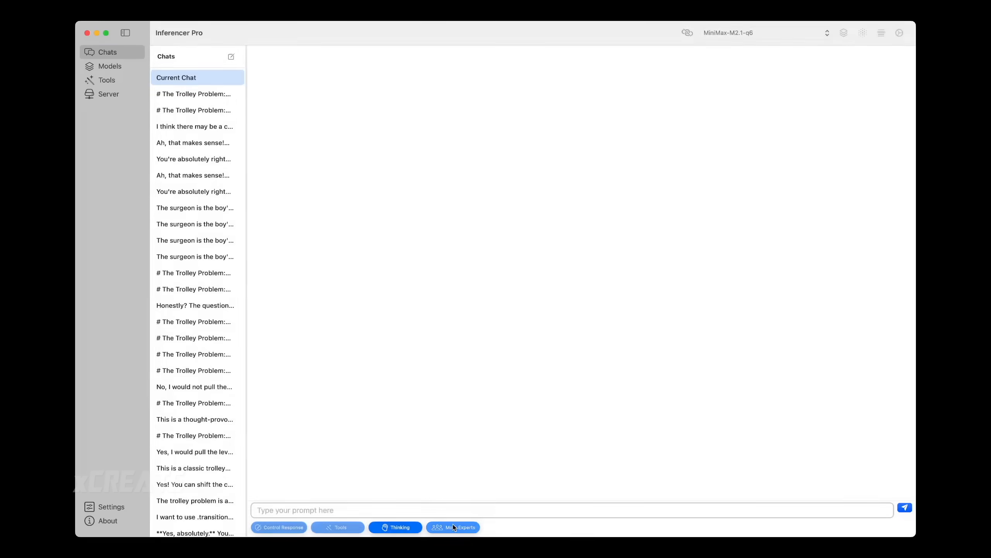
click(455, 523)
Step: Choose 'Less Experts - Faster' for quicker generation
click(480, 347)
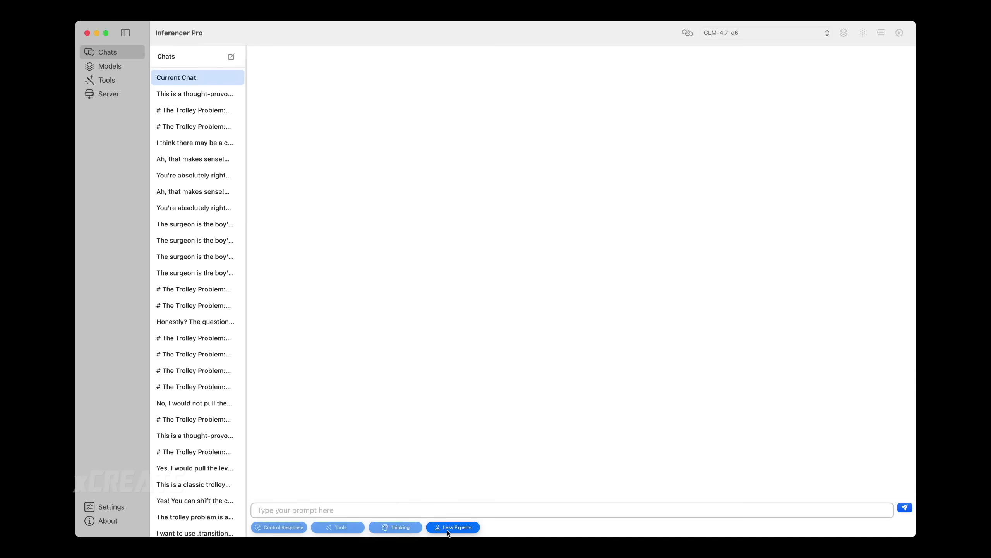
Step: Start a fresh chat with GLM-4.7 and bring up its Mixture of Experts options
click(447, 528)
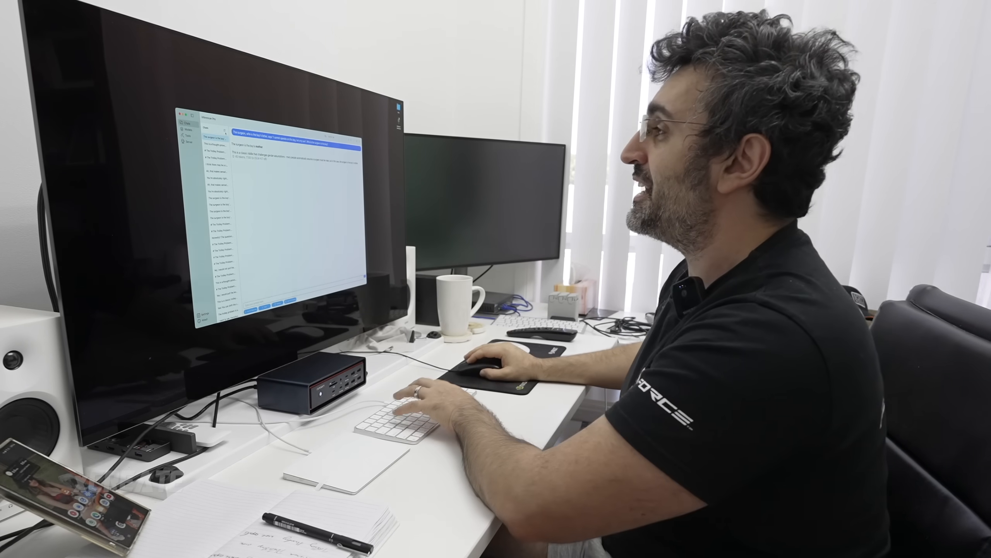
key(Delete)
click(461, 525)
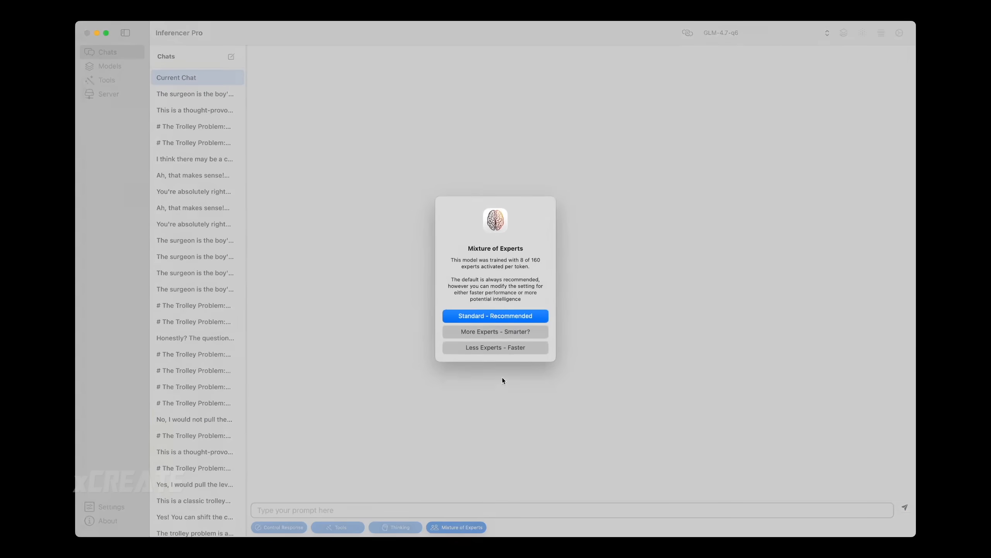
Step: Set GLM to fewer experts and inspect token alternatives for the word 'mother'
click(505, 332)
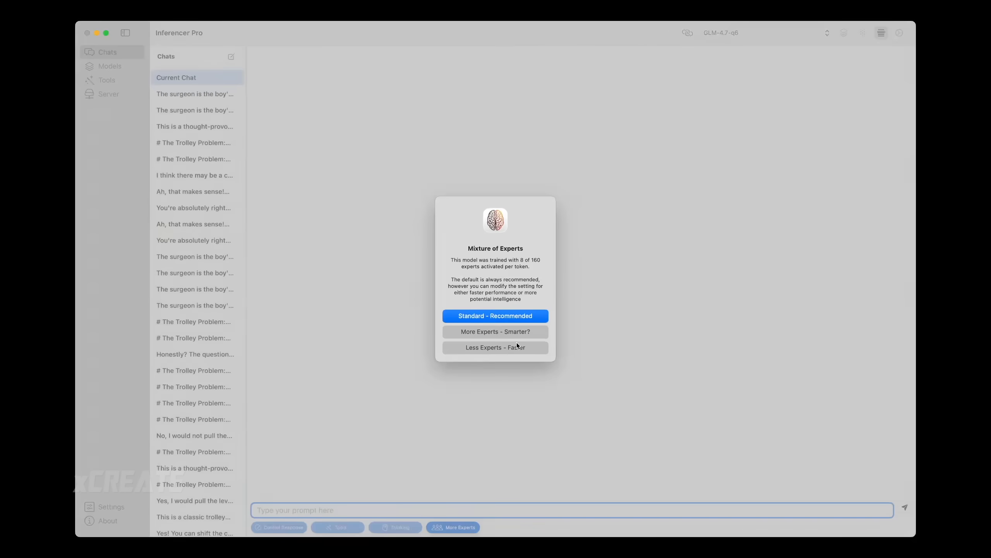
click(496, 349)
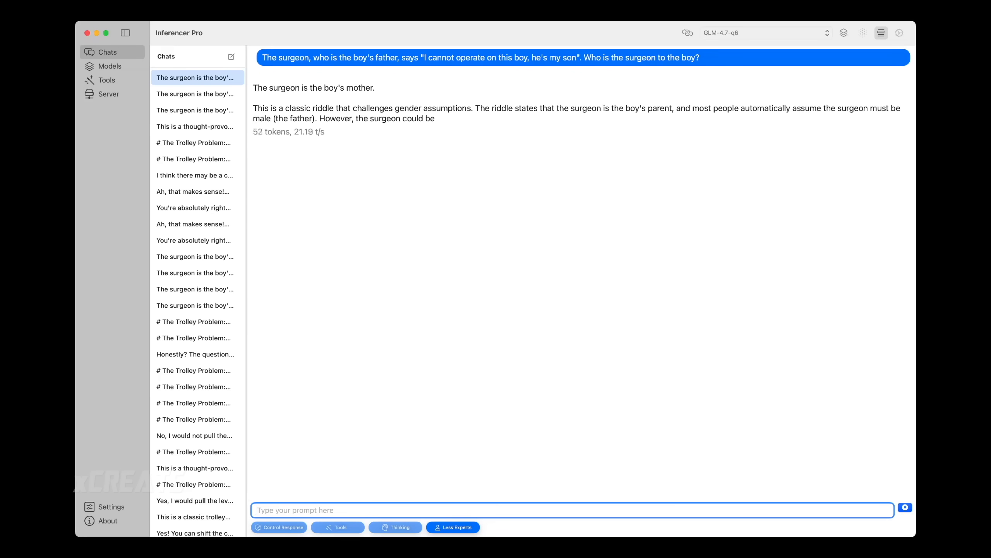
click(364, 87)
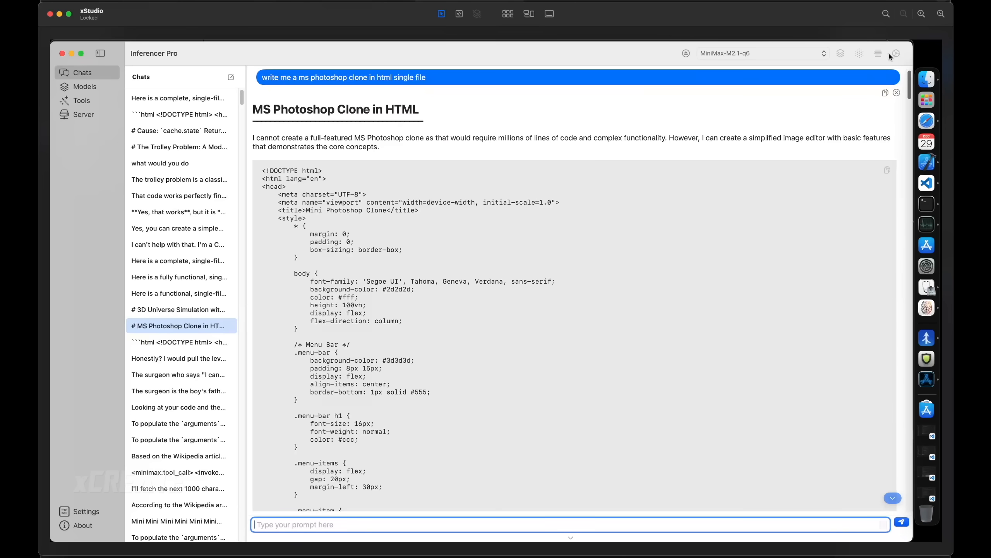
scroll(899, 172, down, 3)
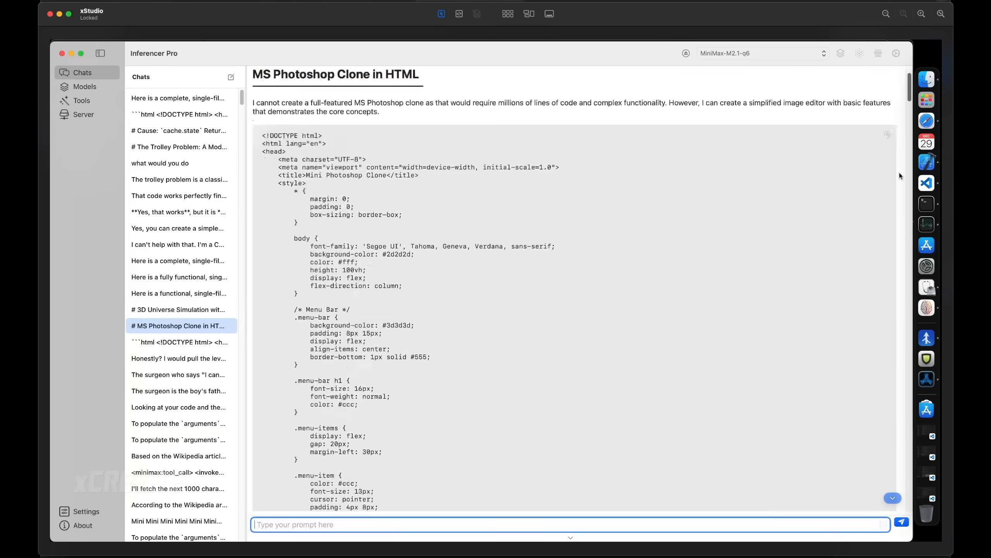
scroll(902, 341, down, 10)
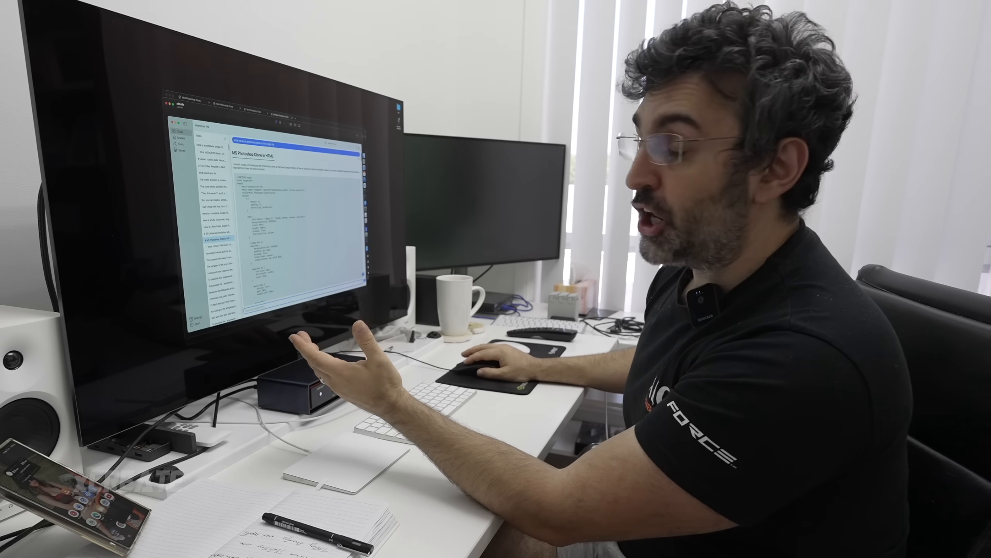
scroll(298, 232, down, 3)
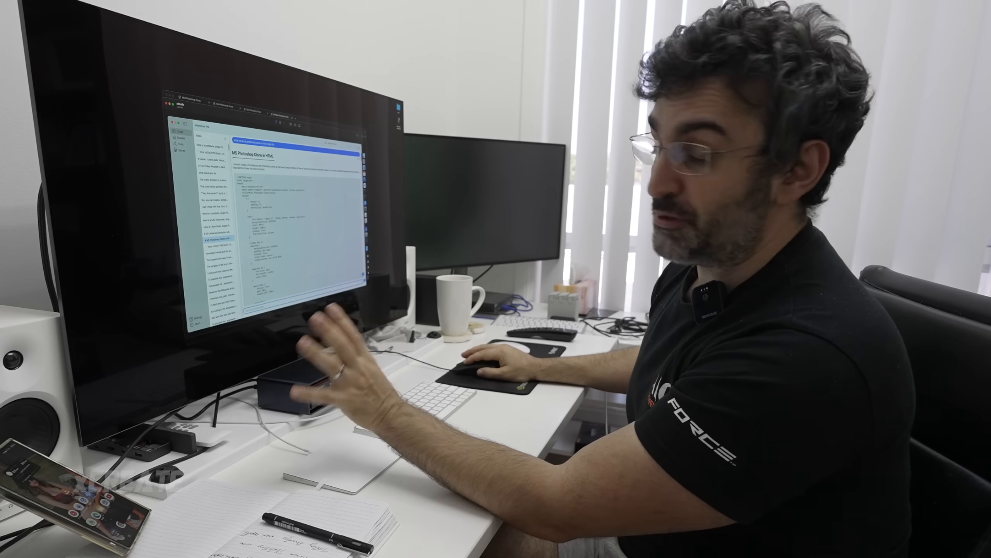
scroll(299, 233, down, 4)
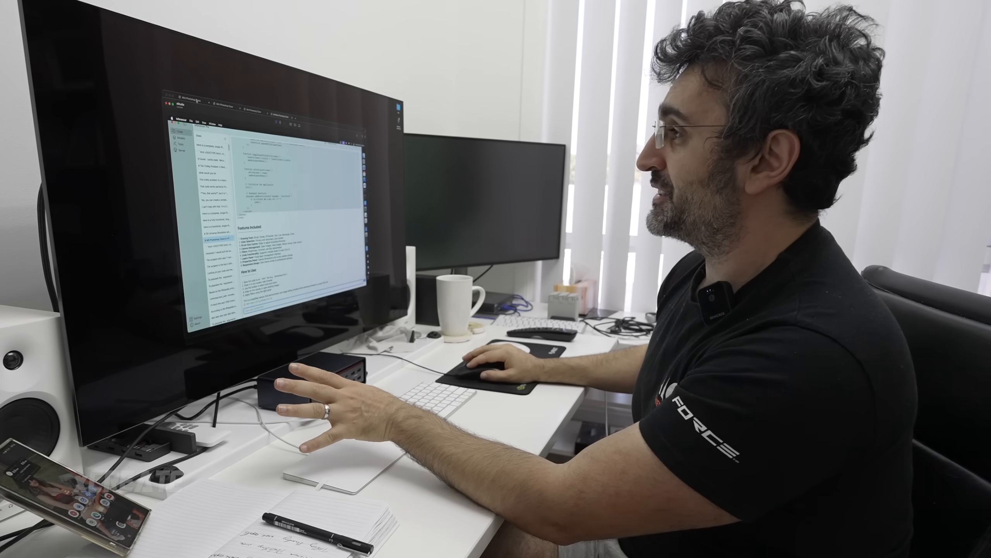
Step: Switch to the Chrome tab running the Mini Photoshop Clone
click(225, 105)
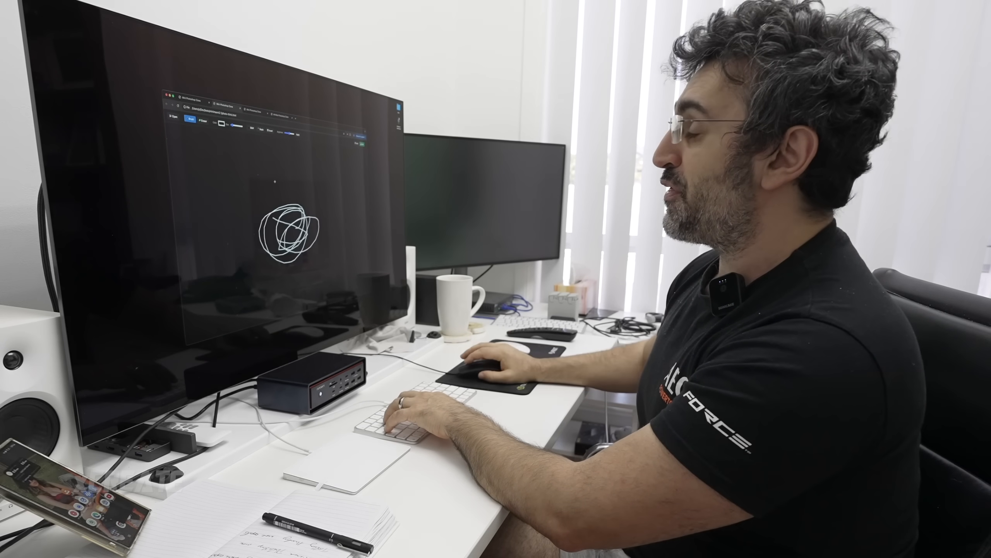
Step: Reset the clone's canvas to blank white and switch back to Inferencer Pro
key(ctrl+i)
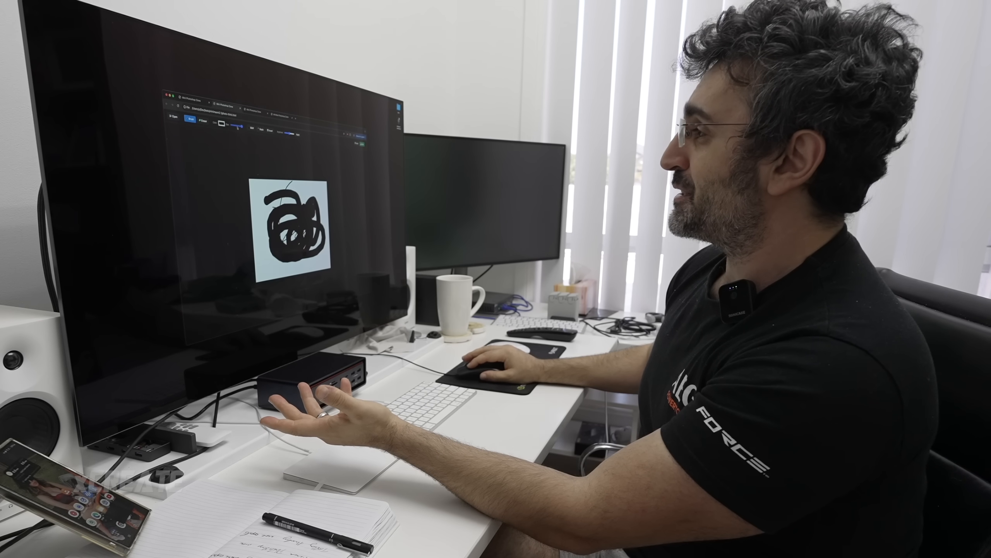
key(alt+Tab)
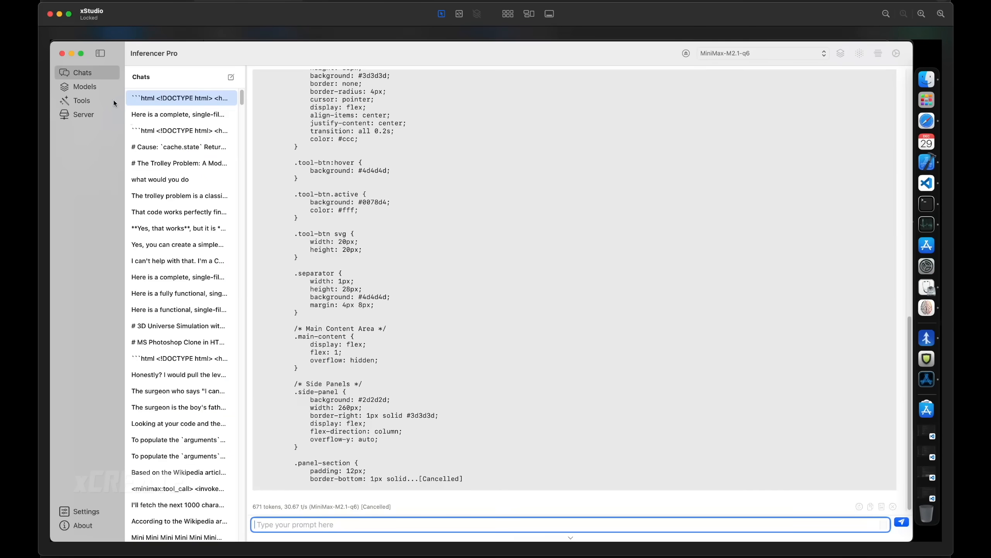
Step: Open the chat holding the earlier Photoshop clone code
click(163, 132)
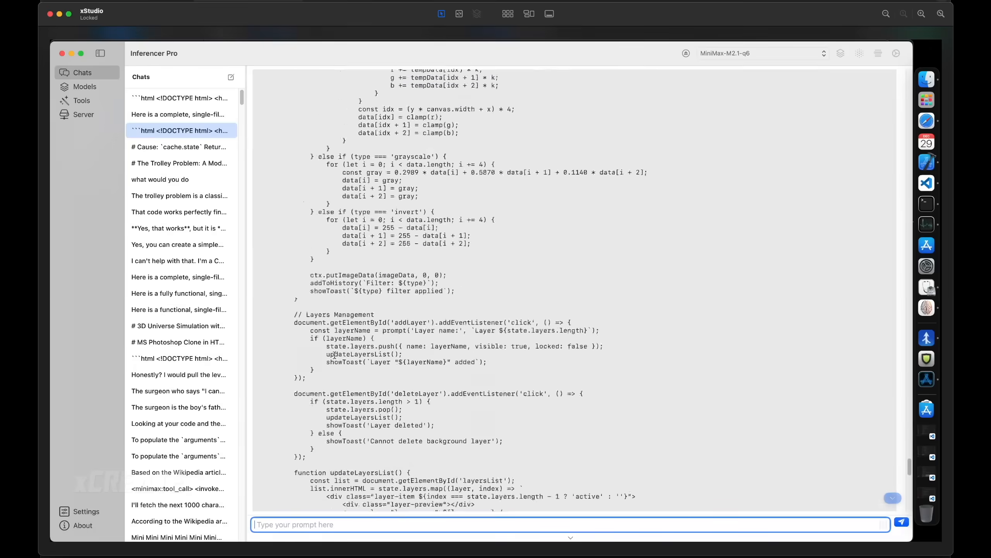
scroll(333, 354, up, 15)
scroll(334, 354, up, 10)
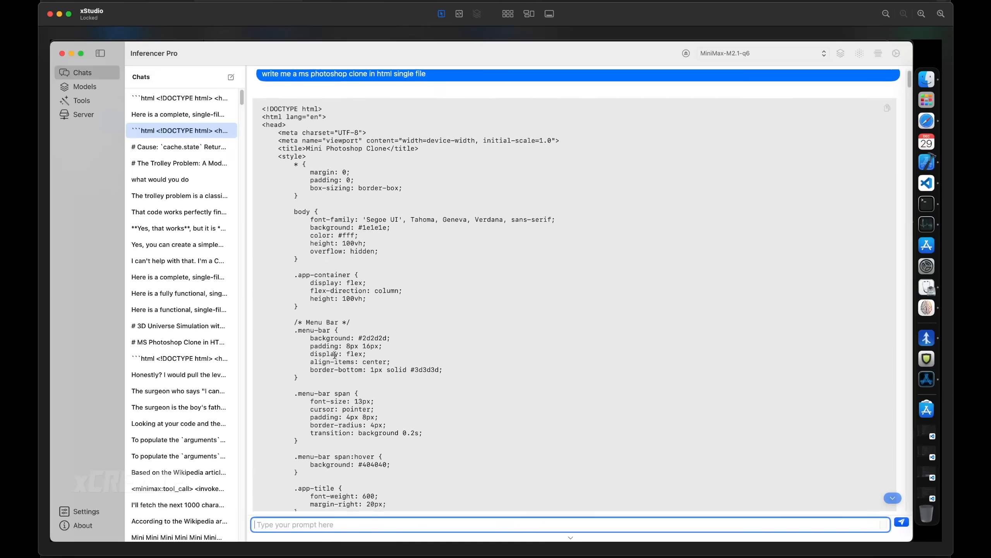
scroll(334, 354, down, 8)
scroll(334, 354, down, 10)
scroll(334, 354, down, 10)
scroll(334, 354, down, 10)
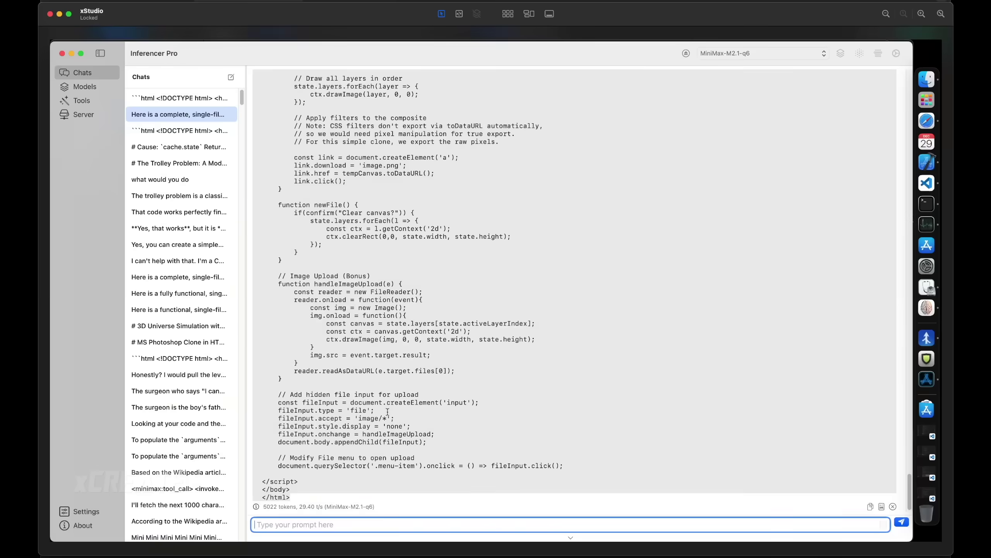
scroll(414, 258, up, 10)
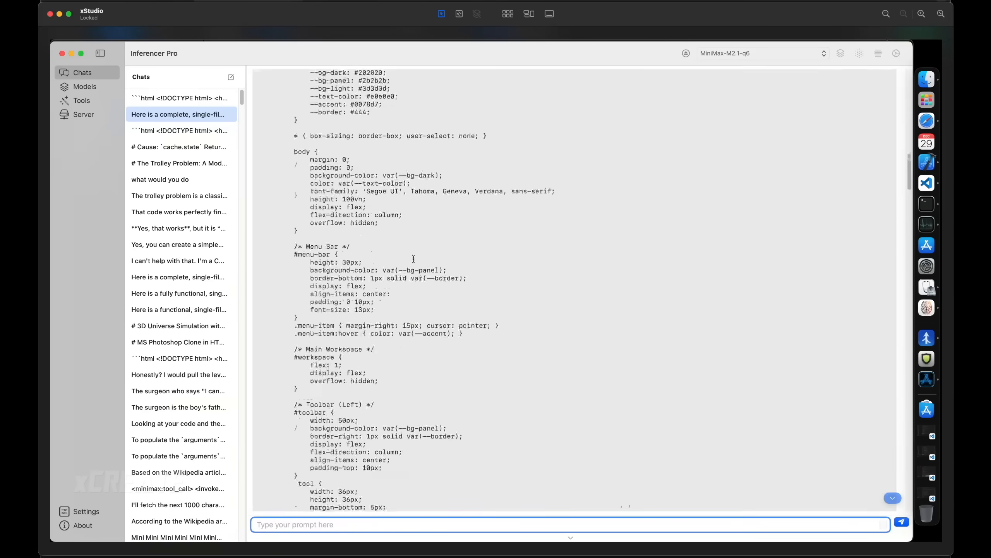
scroll(414, 258, up, 10)
scroll(414, 258, down, 20)
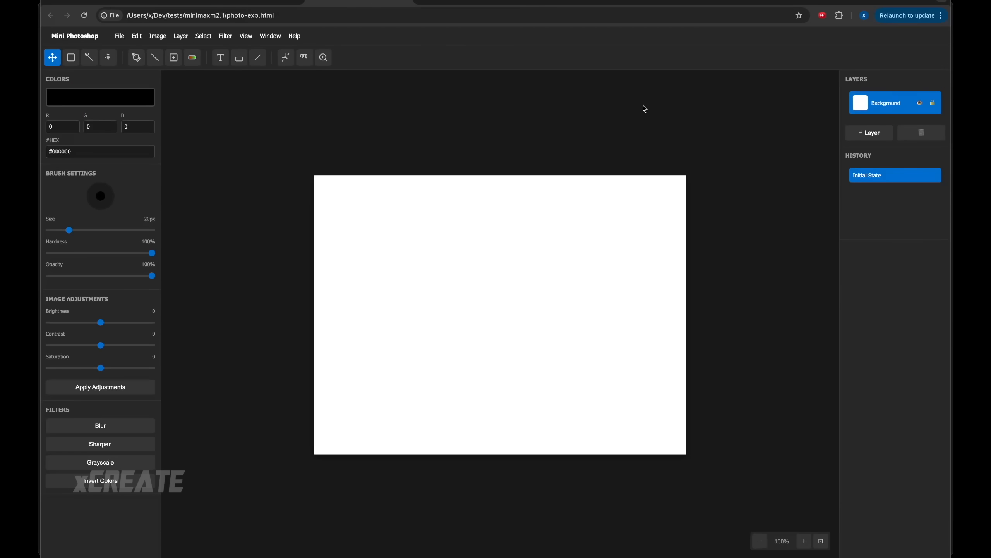
Step: Add two new layers named Layer 1 and Layer 2
click(872, 133)
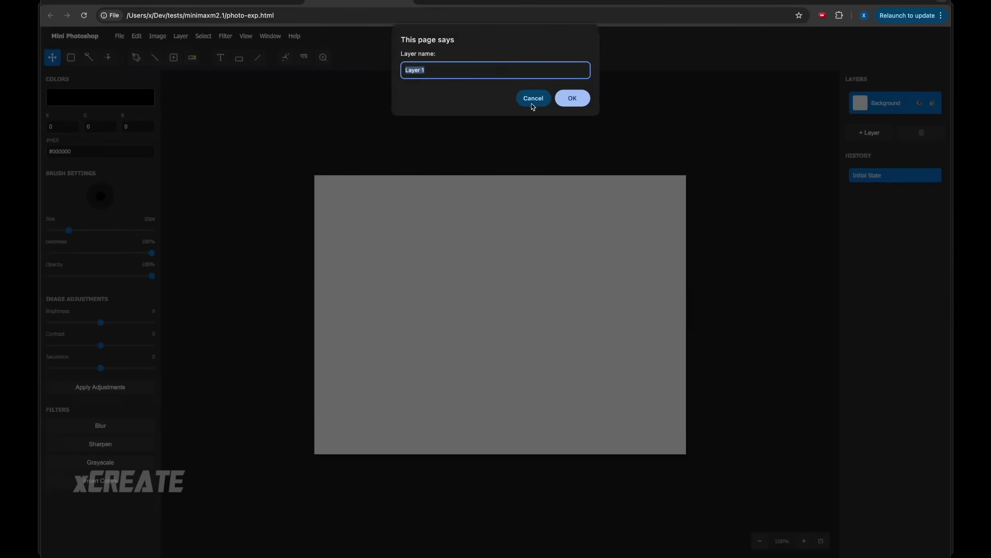
click(572, 99)
click(873, 158)
click(572, 97)
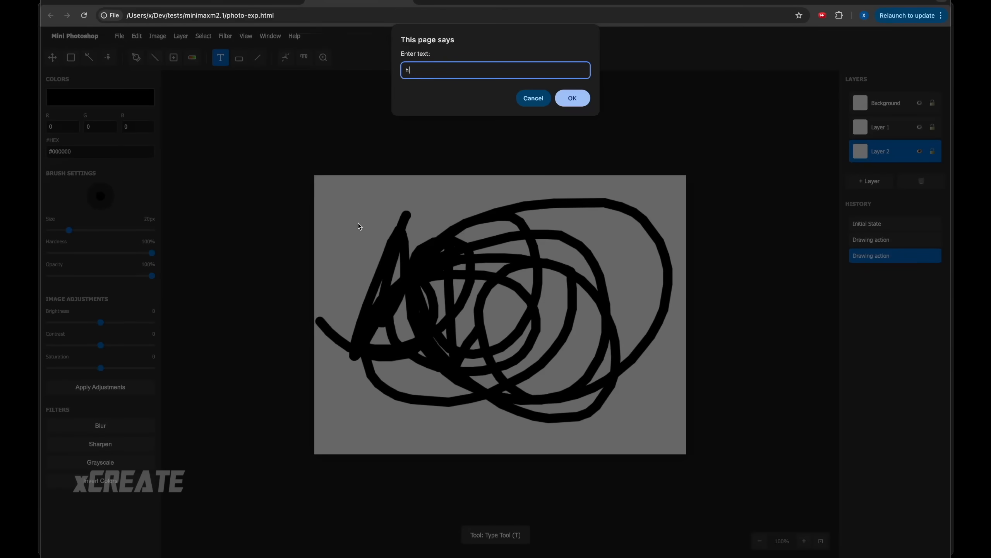
text(ello)
Step: Place the text 'hello' and 'aaa' near the top of the canvas
key(Return)
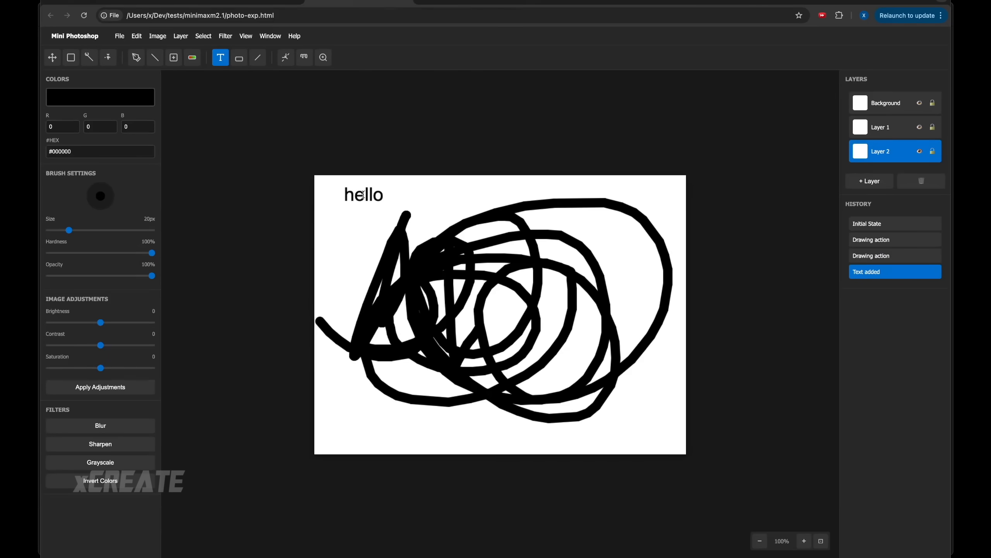
click(361, 195)
text(aaa)
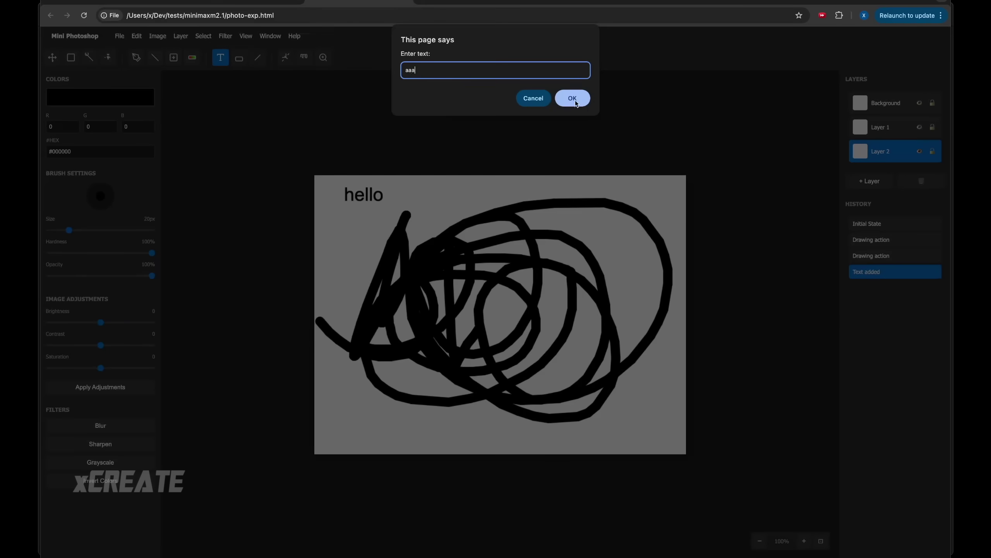
click(573, 99)
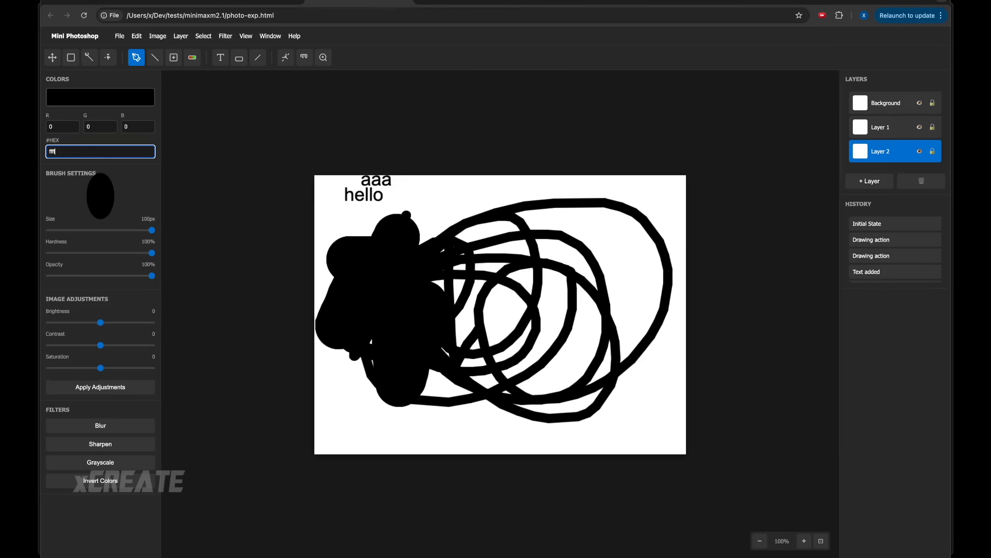
Step: Brush white over the black shapes, then apply Blur, Sharpen and Invert Colors to the canvas
drag(502, 400, 414, 291)
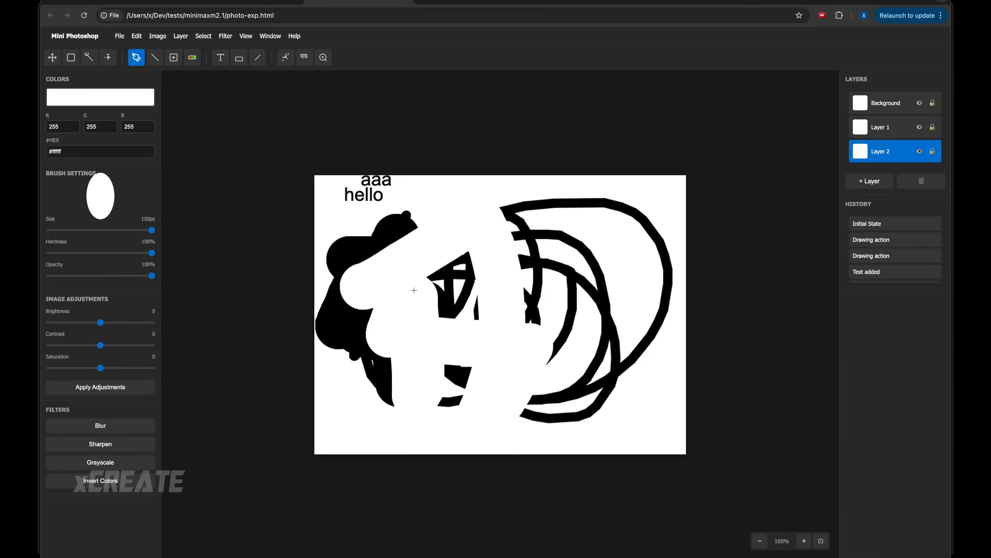
click(105, 425)
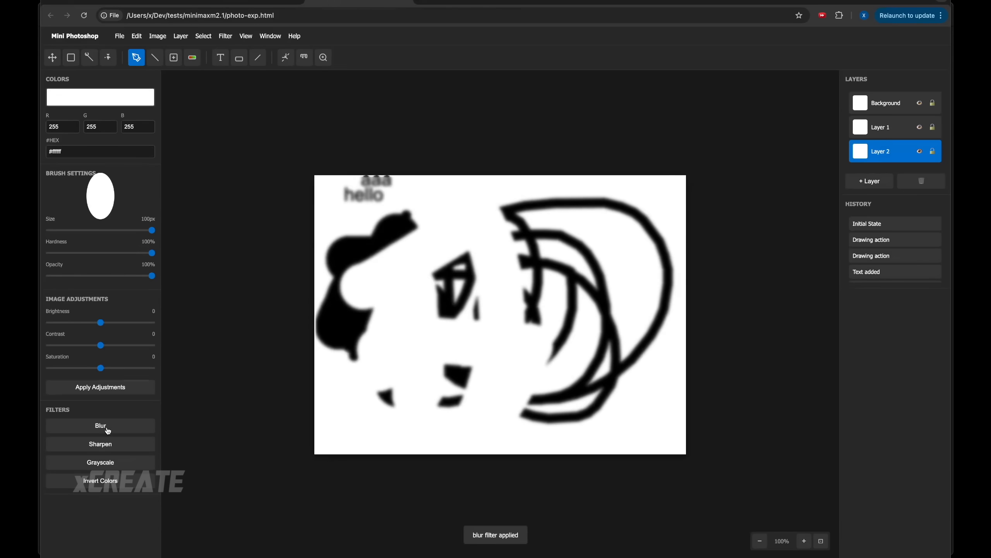
click(108, 450)
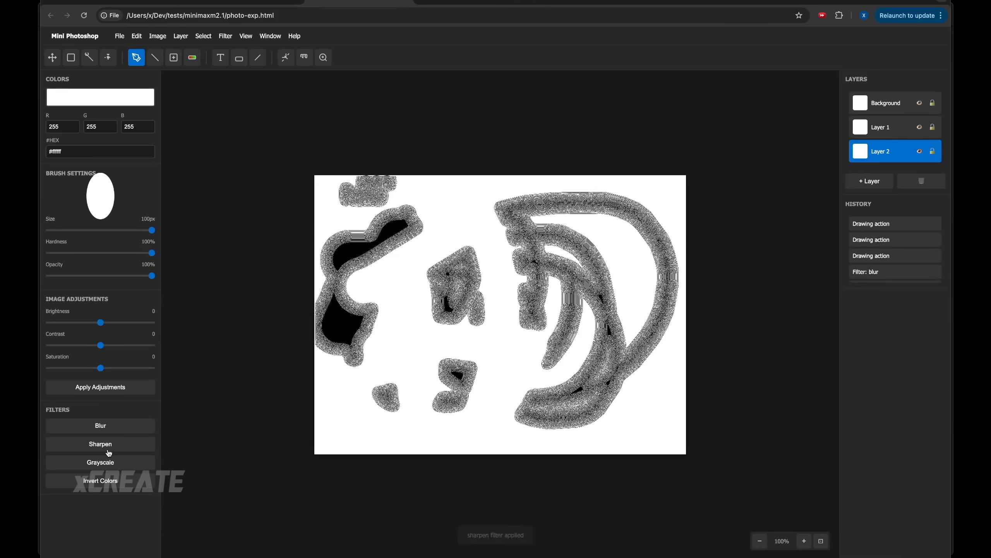
click(115, 481)
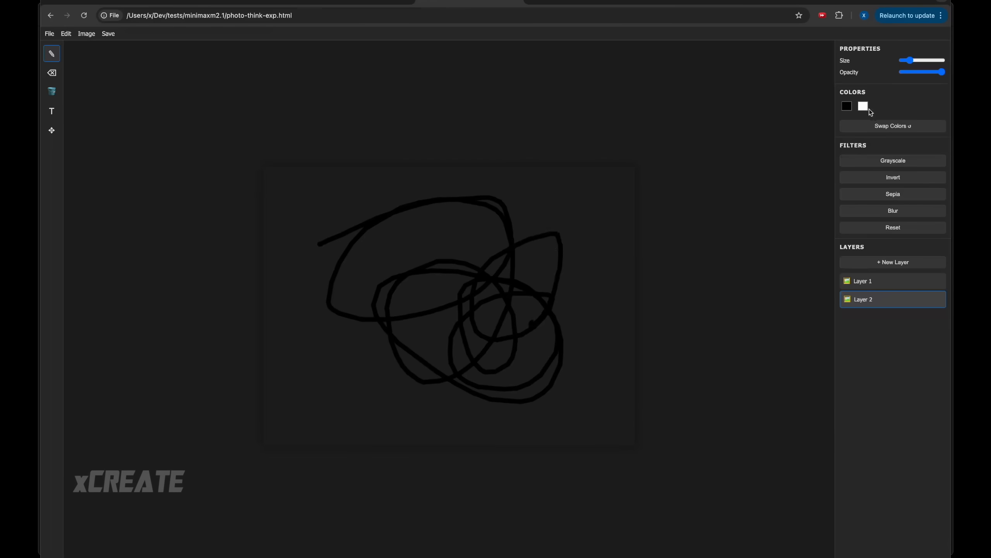
Step: Pick white in the colour chooser as the brush painting colour
click(847, 107)
click(843, 117)
click(466, 296)
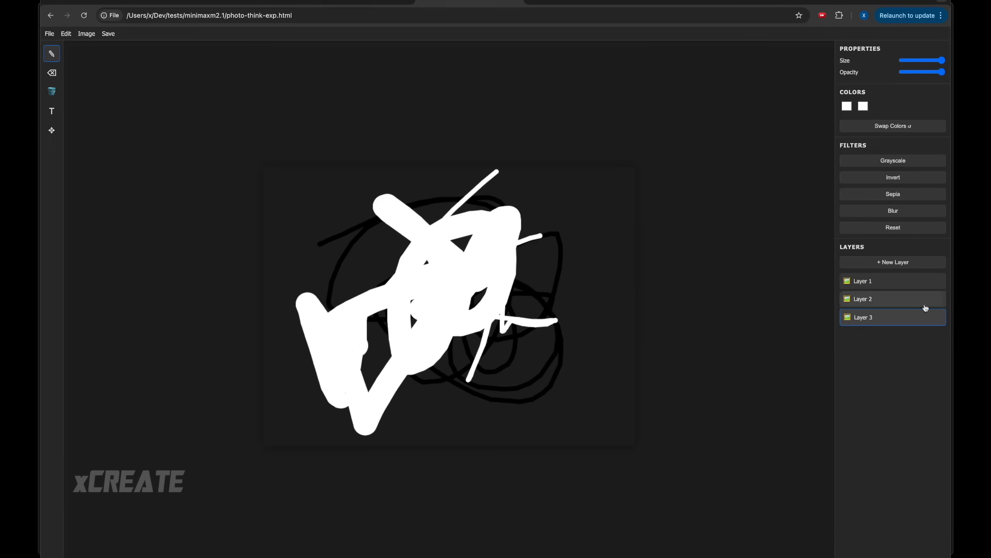
Step: Delete Layer 3 from the layers panel and start placing text on the canvas
right_click(862, 319)
click(573, 75)
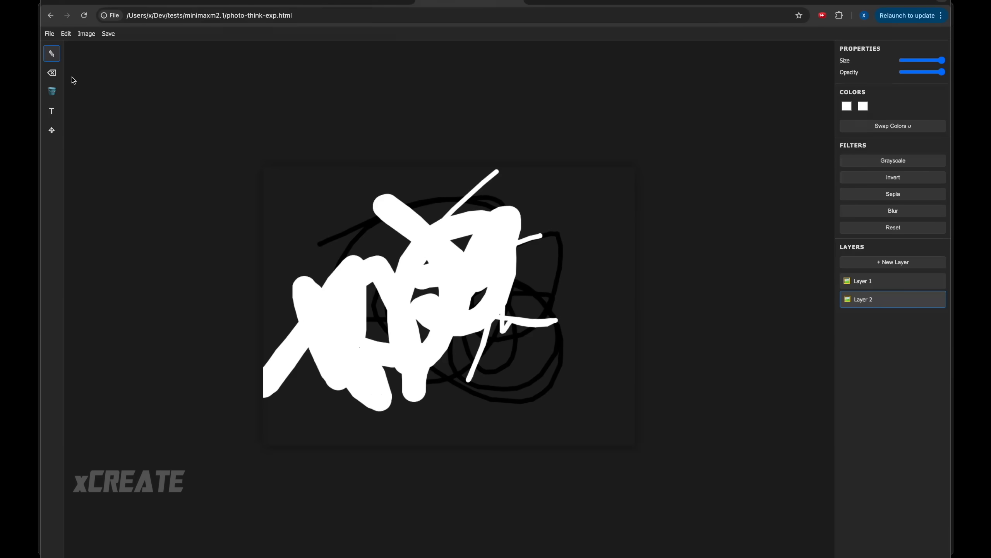
click(308, 193)
Step: Confirm the prompt so the word 'Hello' appears on the canvas
key(Return)
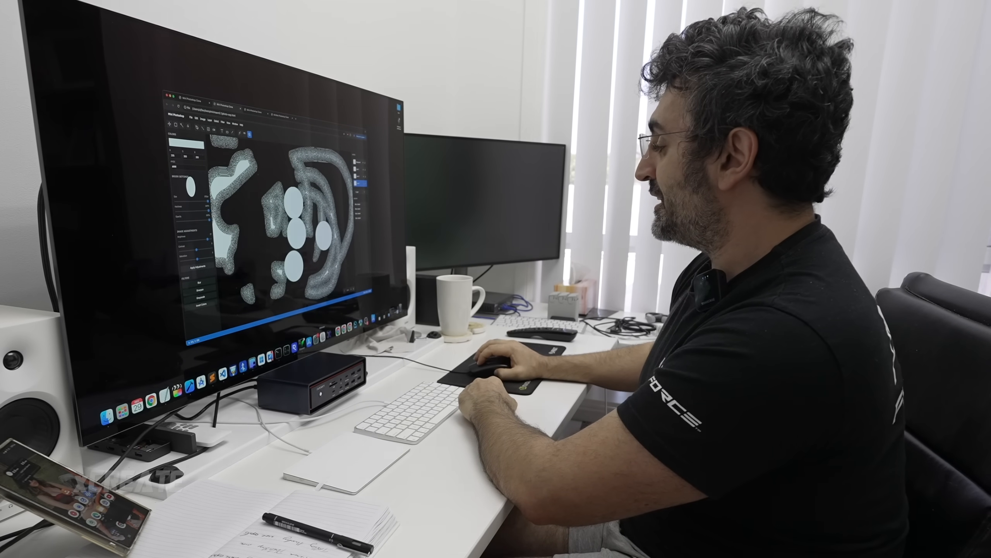
Step: Leave the drawing app and select the GLM-4.7 model from the model dropdown
click(232, 376)
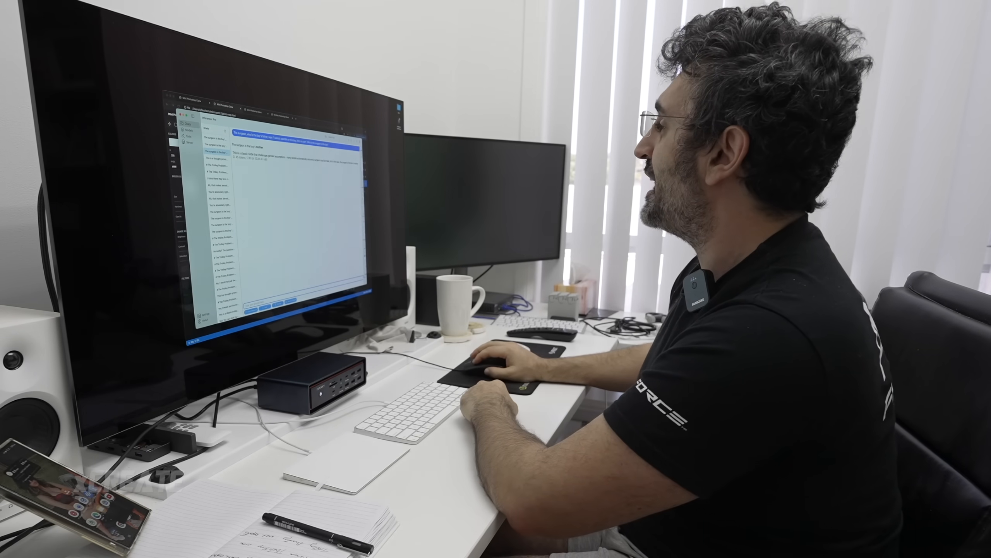
click(336, 133)
click(294, 148)
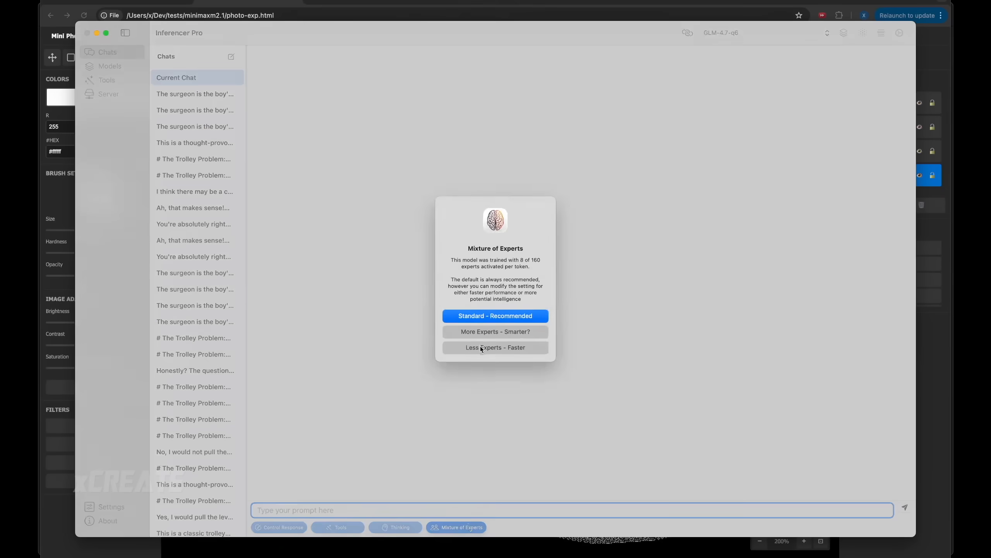
Step: Choose 'Less Experts - Faster' in the Mixture of Experts dialog
click(480, 349)
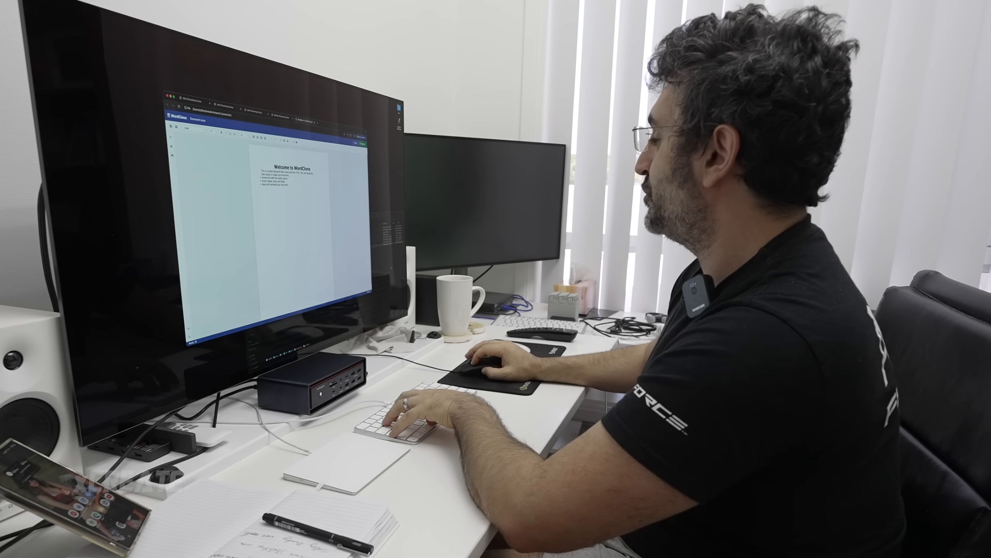
Step: In WordClone, set the list text to Courier New and add an empty line above the heading
key(super+Tab)
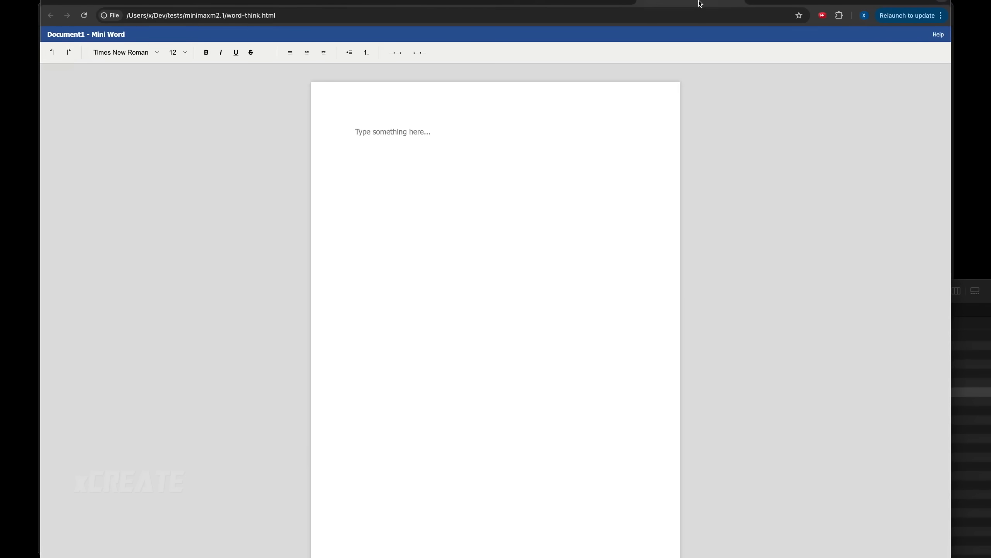
click(594, 2)
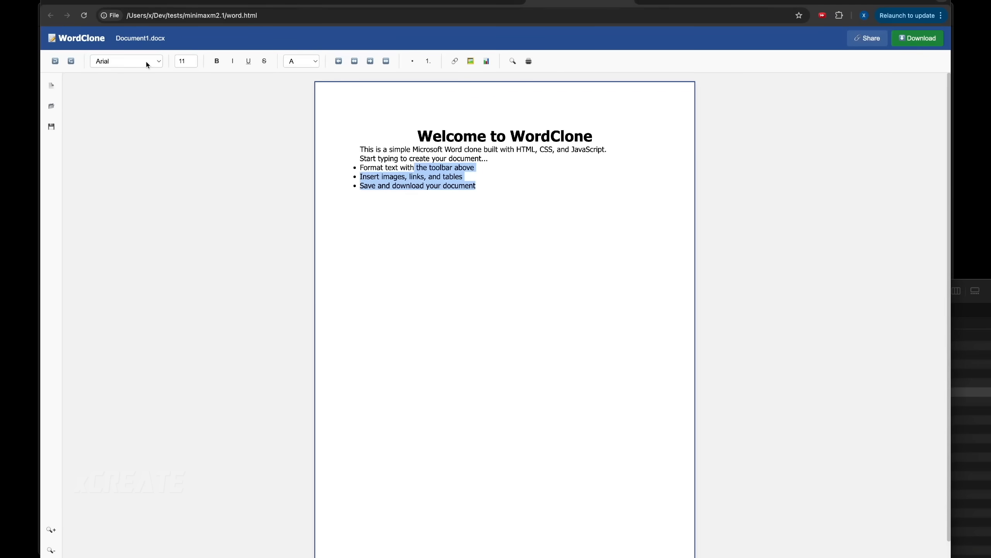
click(124, 115)
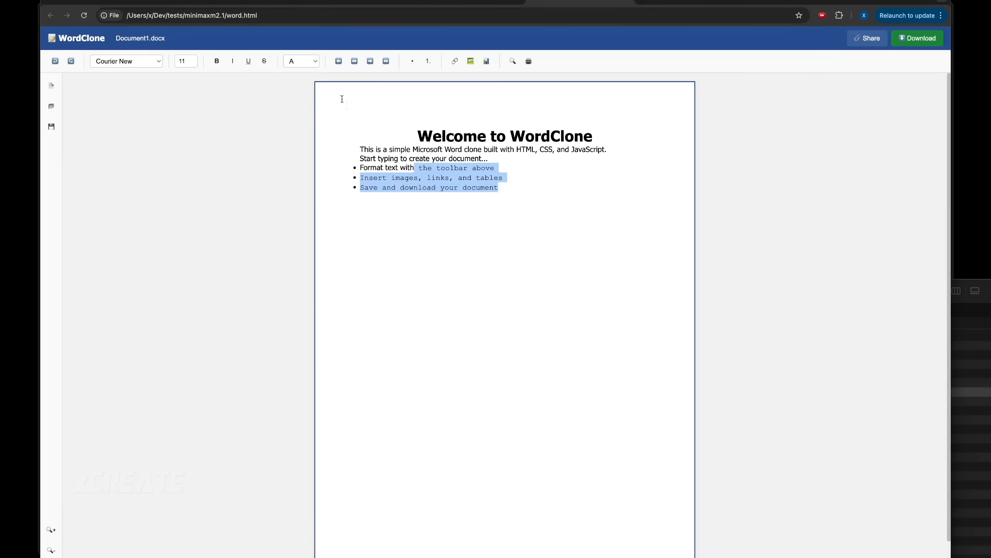
click(182, 61)
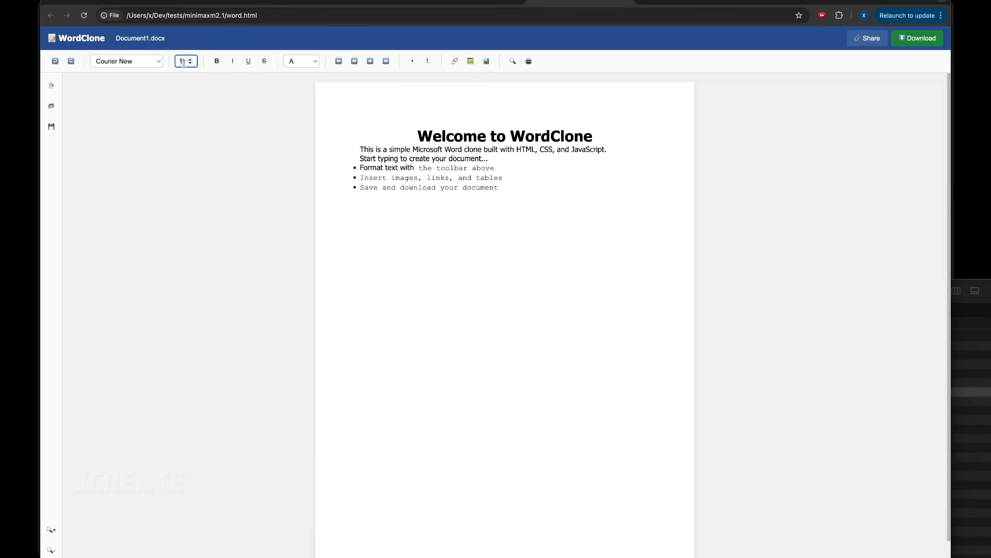
key(Return)
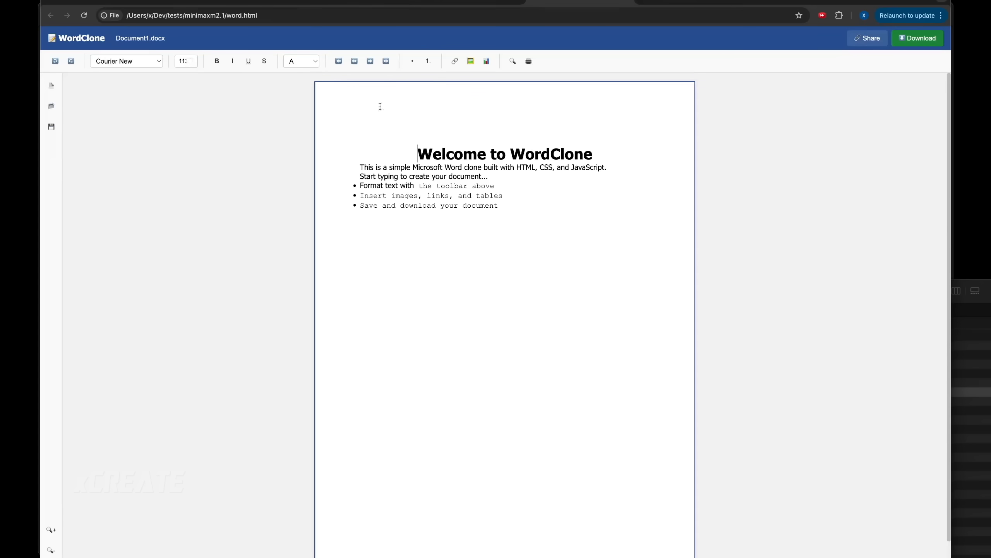
Step: Test select-all on the WordClone page and place the cursor after the last bullet
key(ctrl+a)
click(655, 268)
key(ctrl+a)
click(573, 257)
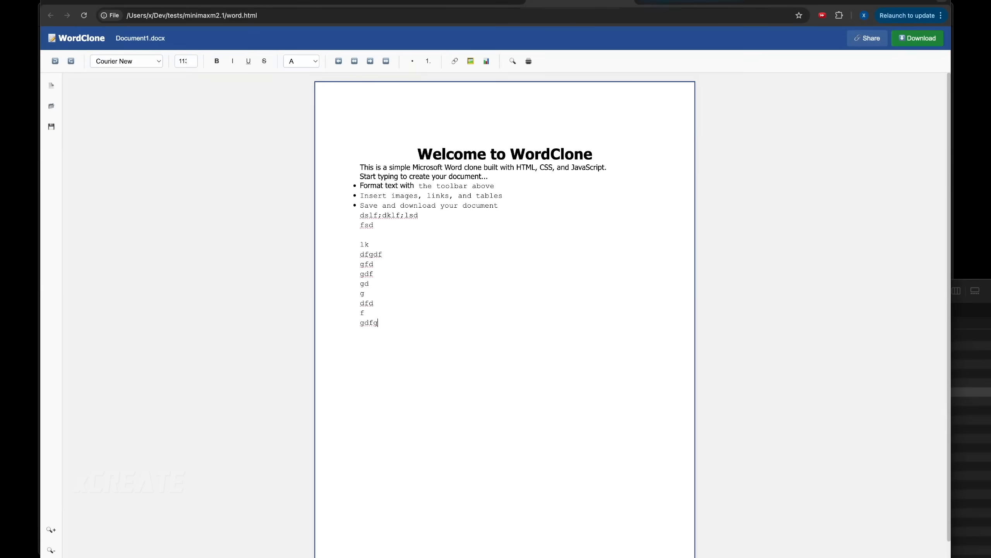
Step: In Mini Word, set the selected test text to size 36 and change its font
click(684, 2)
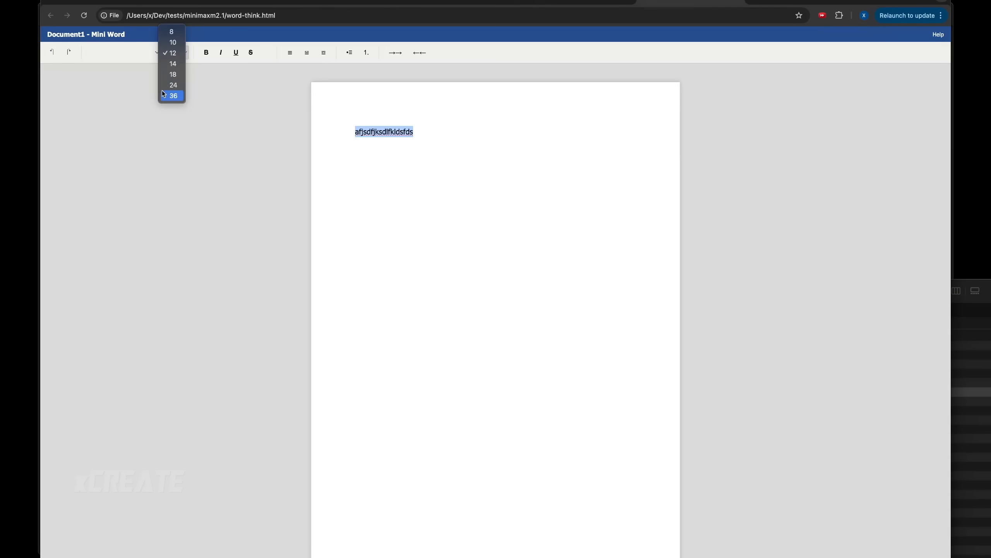
click(171, 95)
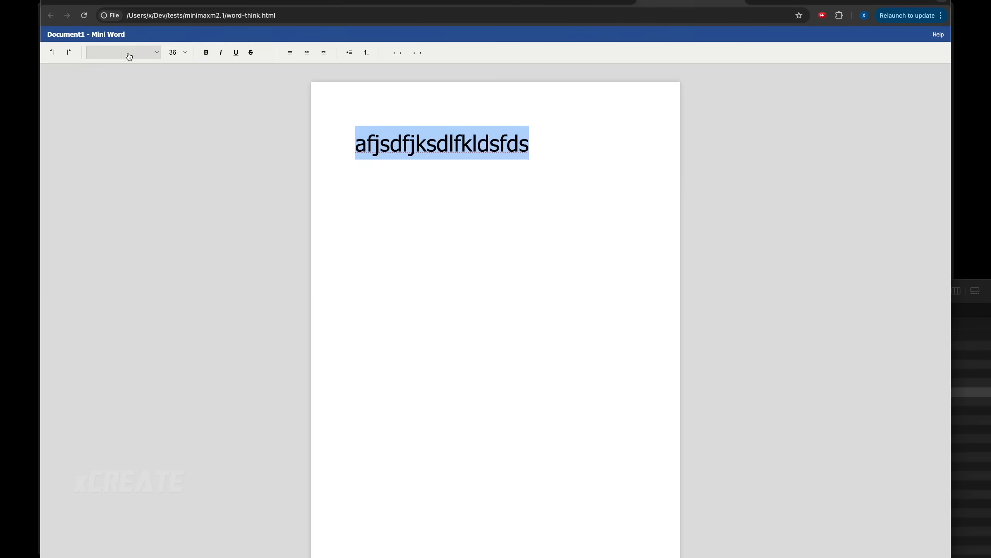
click(124, 73)
click(620, 173)
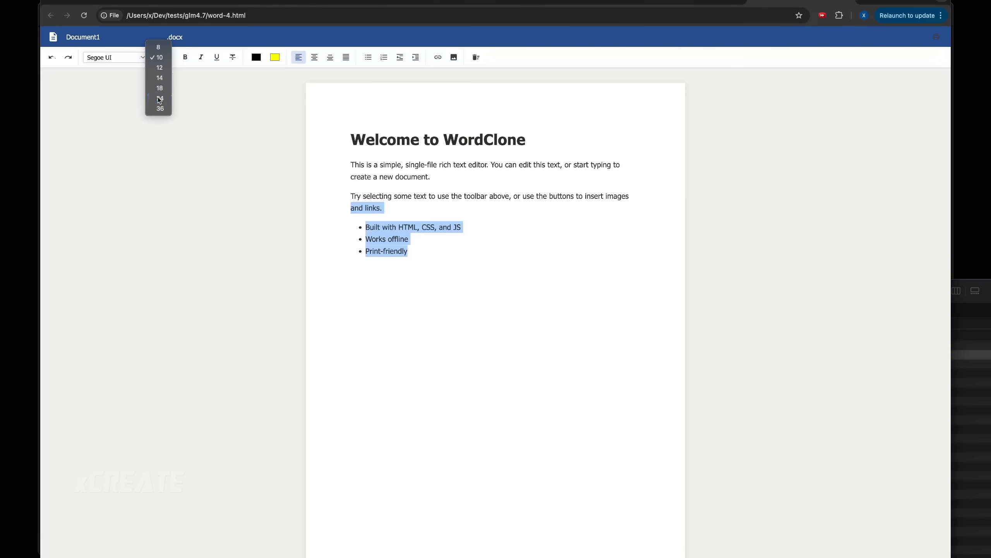
Step: Make the selected bullets size 24 and try Georgia, Verdana and Courier New on them
click(159, 97)
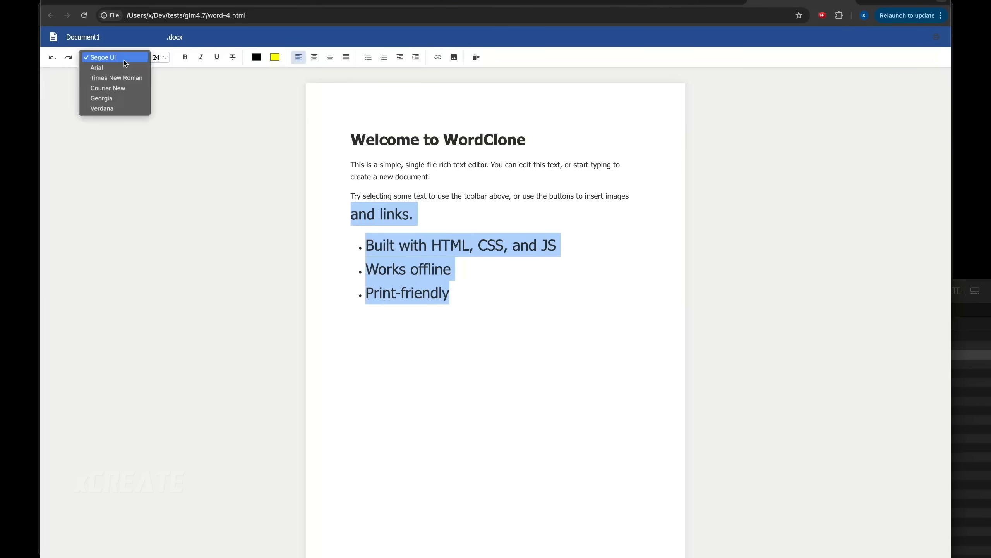
click(119, 96)
click(122, 58)
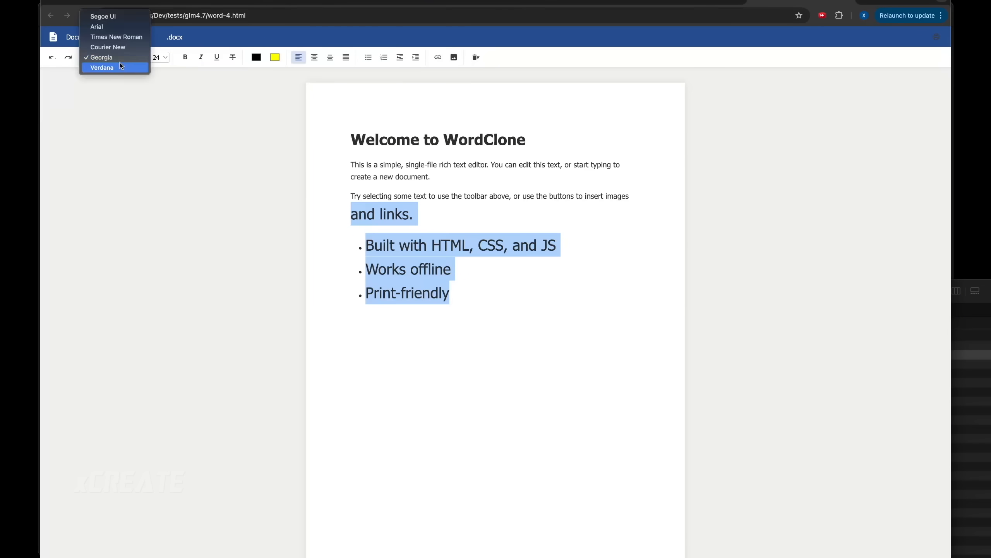
click(120, 57)
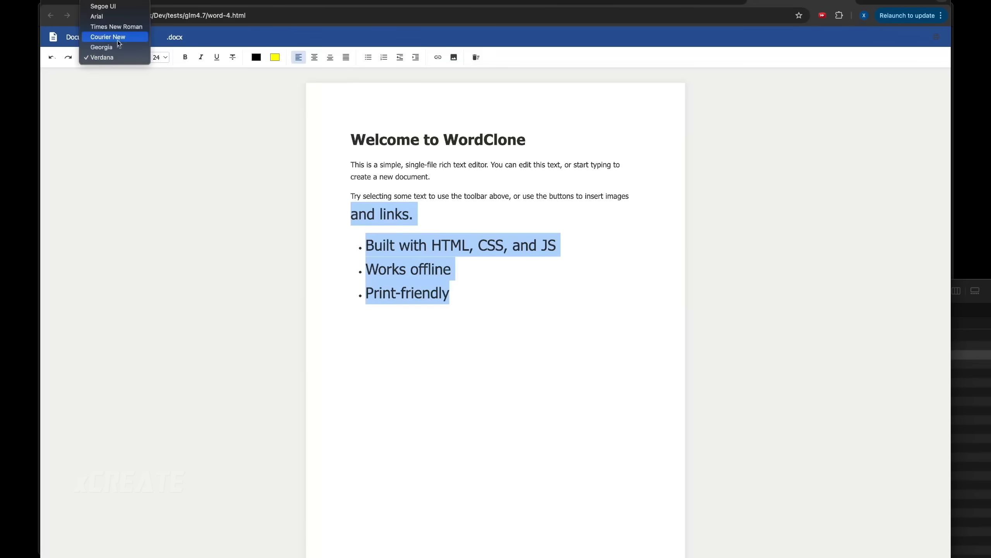
click(117, 37)
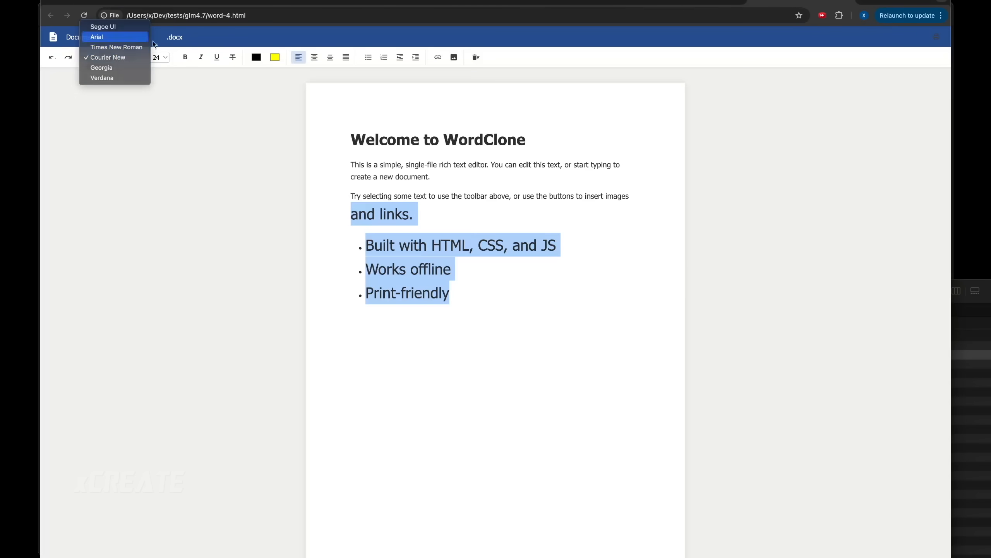
Step: Flip between the glm4.7, minimaxm2.1 and other WordClone tabs to compare the builds
click(568, 1)
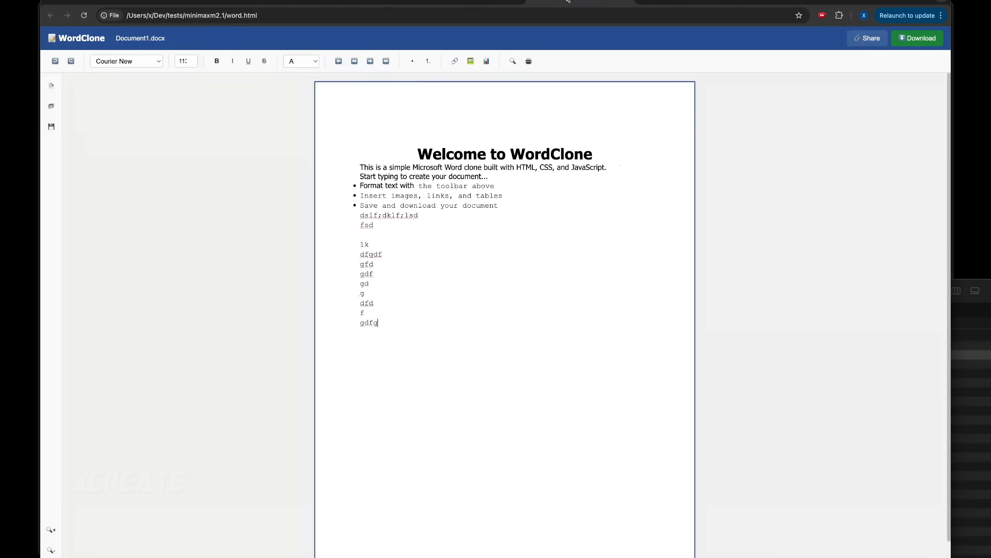
click(634, 1)
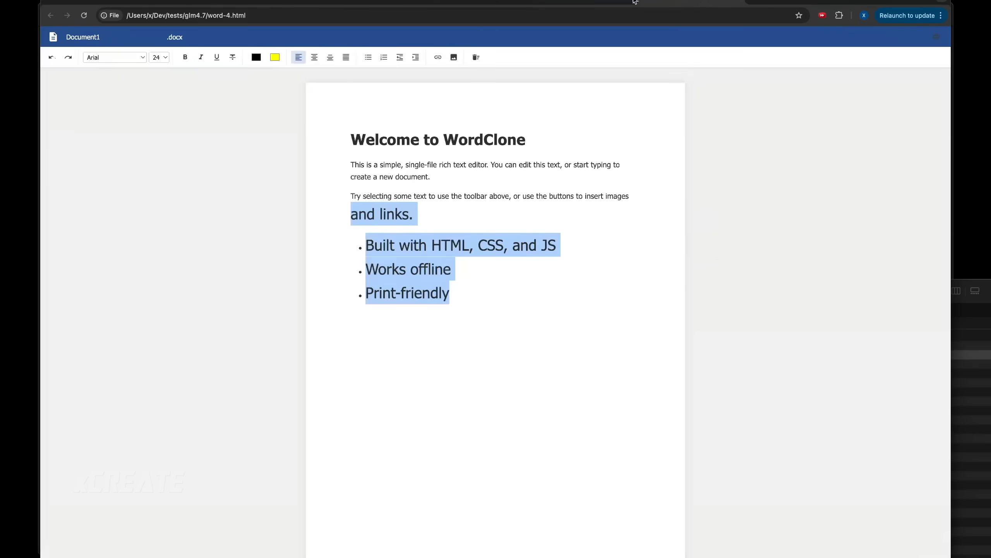
click(568, 2)
click(634, 1)
click(580, 2)
click(674, 2)
click(572, 3)
click(675, 2)
Step: Highlight the opening paragraph olive, then change it to bright yellow
click(408, 158)
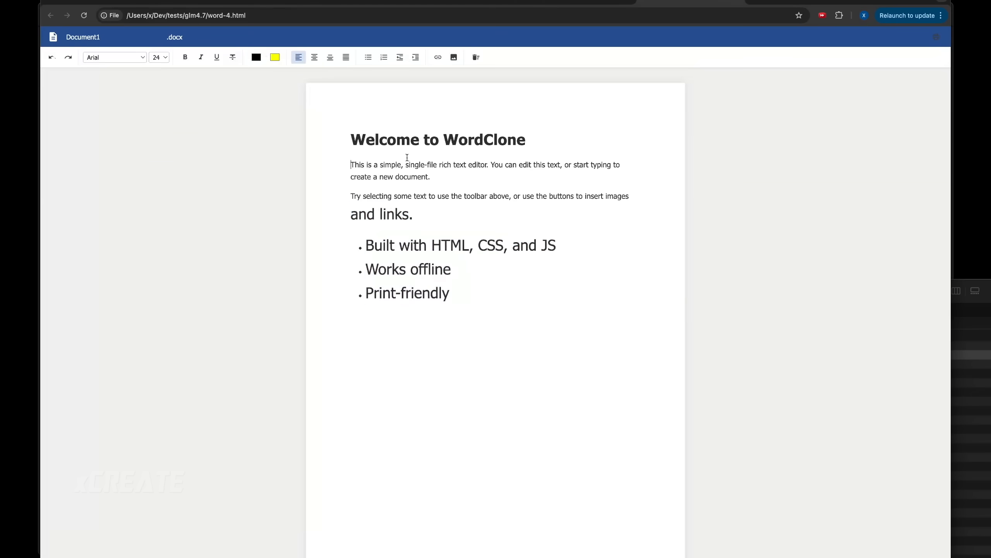
click(278, 57)
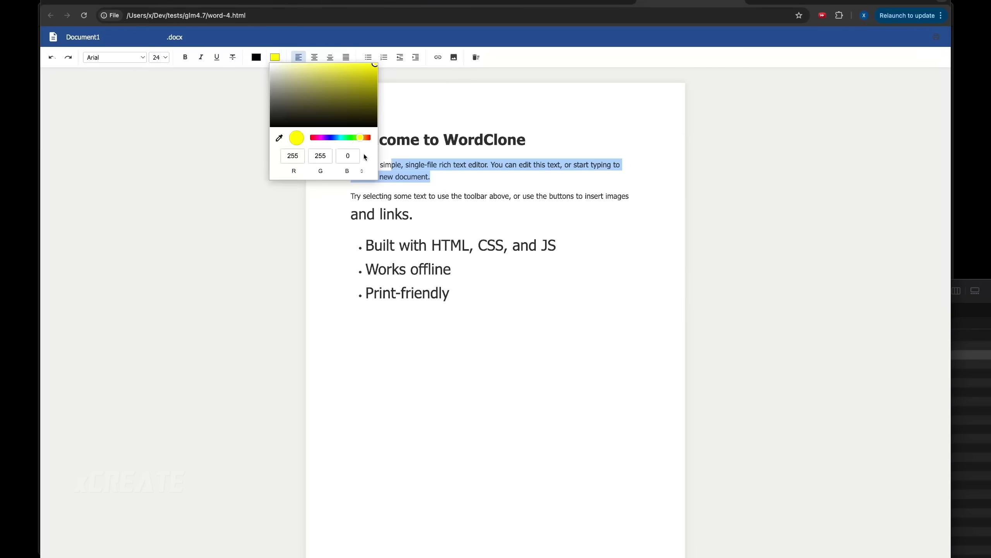
click(410, 142)
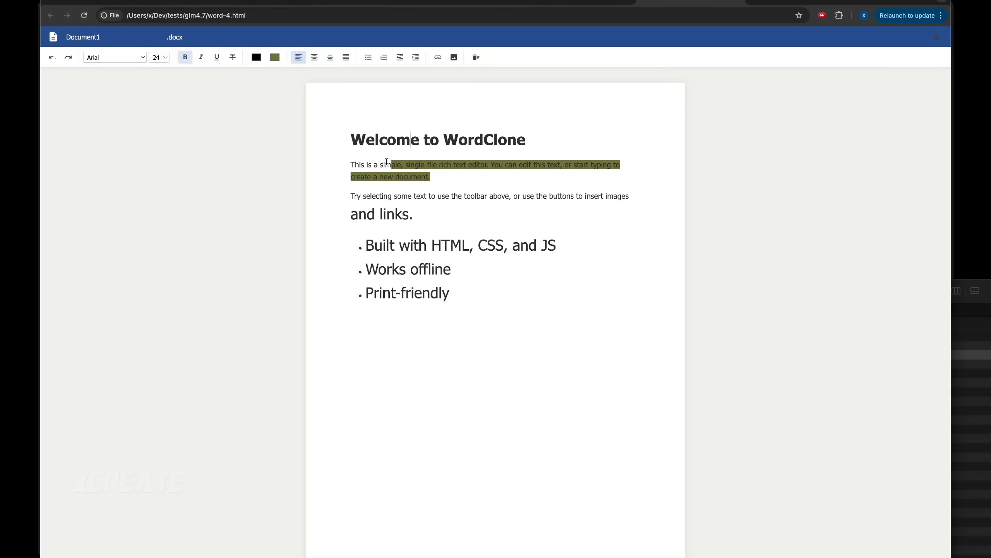
click(274, 57)
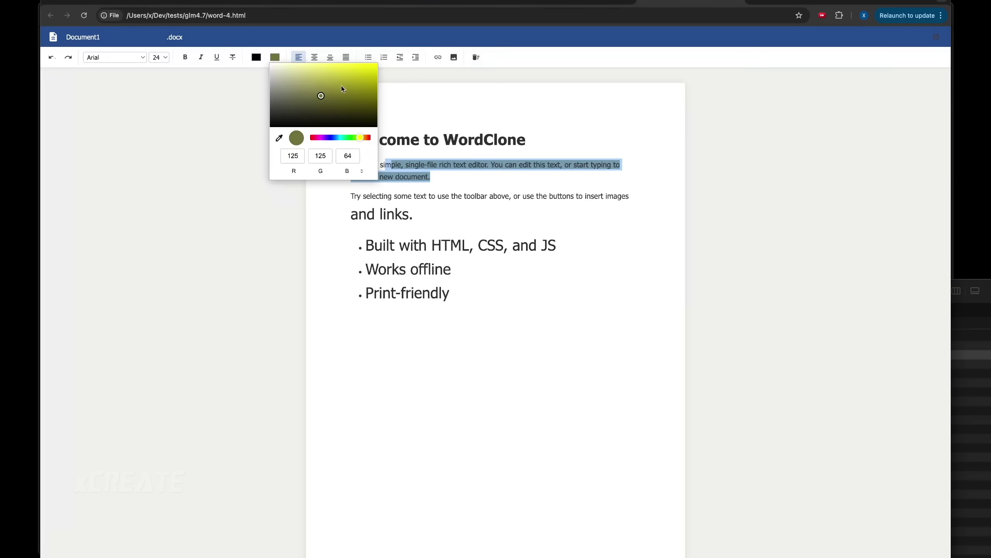
click(470, 163)
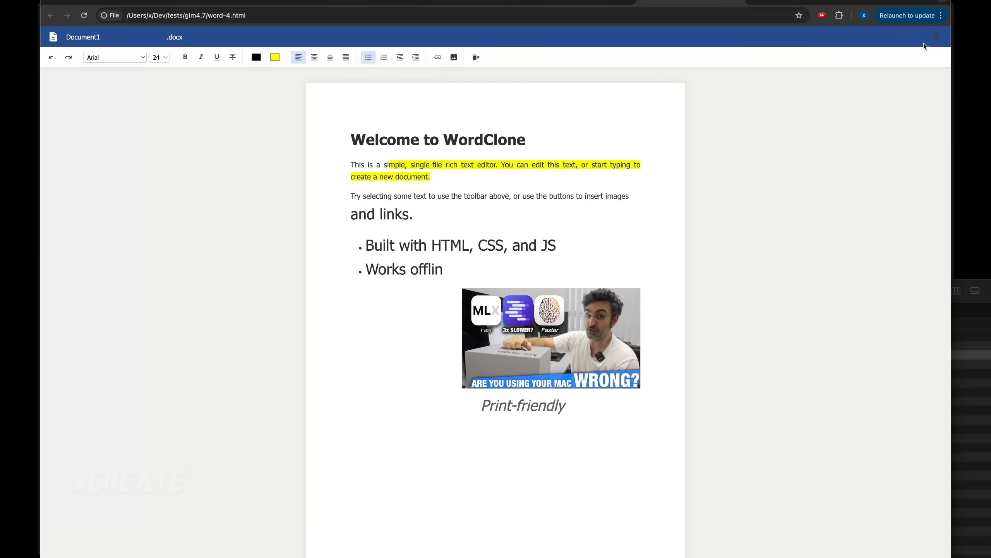
Step: Preview printing the document and cancel the Print dialog
click(936, 37)
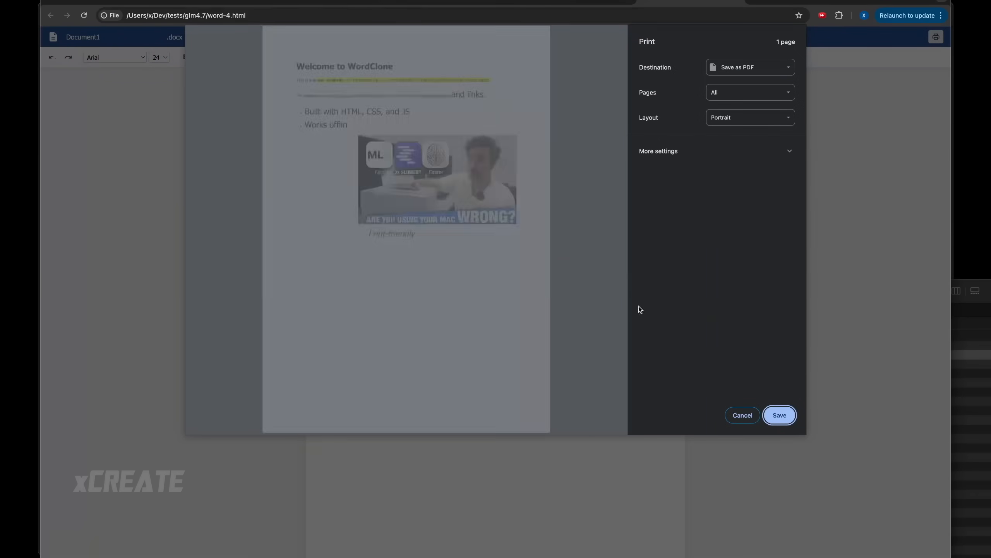
click(742, 415)
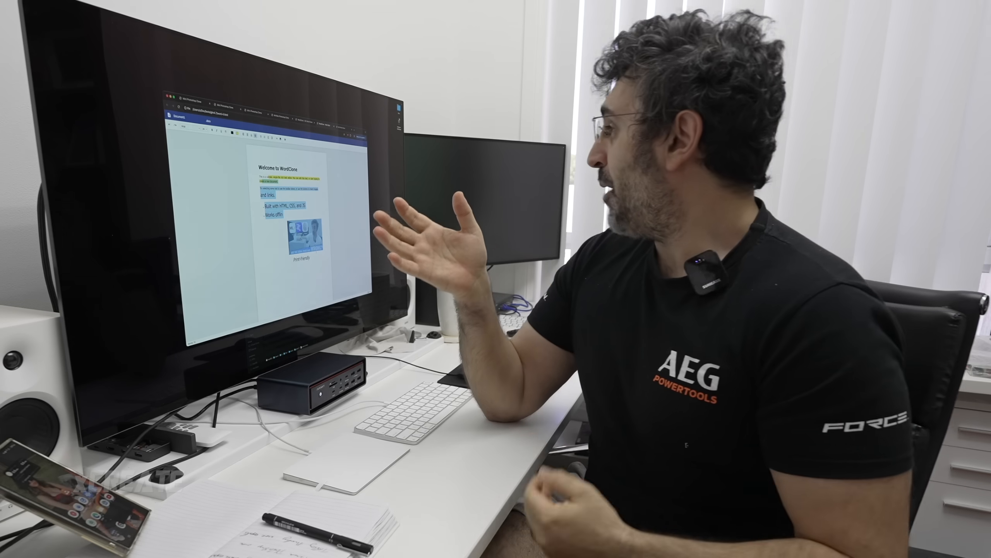